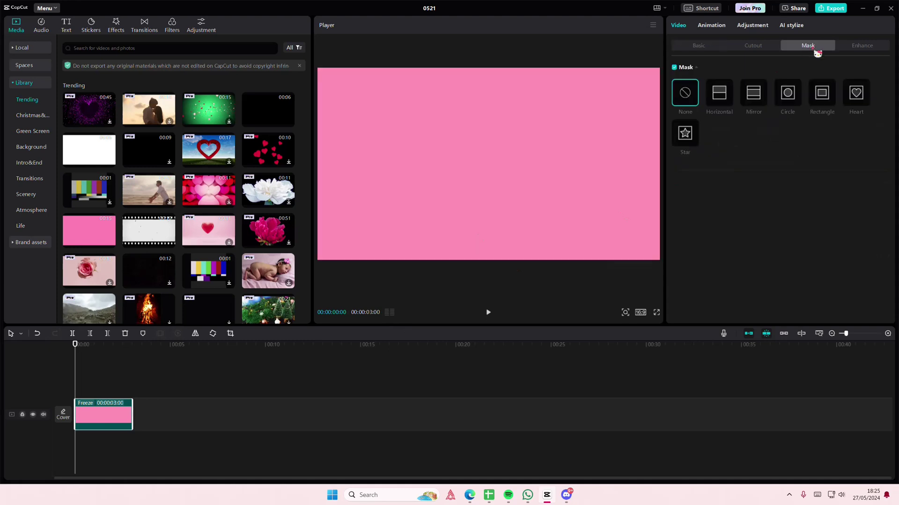
pyautogui.click(788, 93)
pyautogui.moveTo(488, 165); pyautogui.dragTo(416, 138)
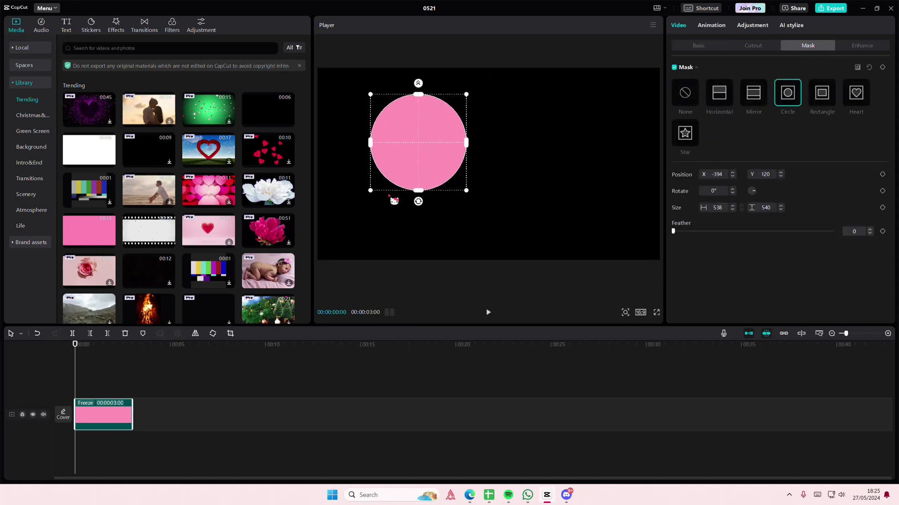
pyautogui.click(685, 92)
# Duplicate the pink freeze clip and move the copy along the upper track to about the 5-second mark.
pyautogui.hotkey('ctrl', 'c')
pyautogui.hotkey('ctrl', 'v')
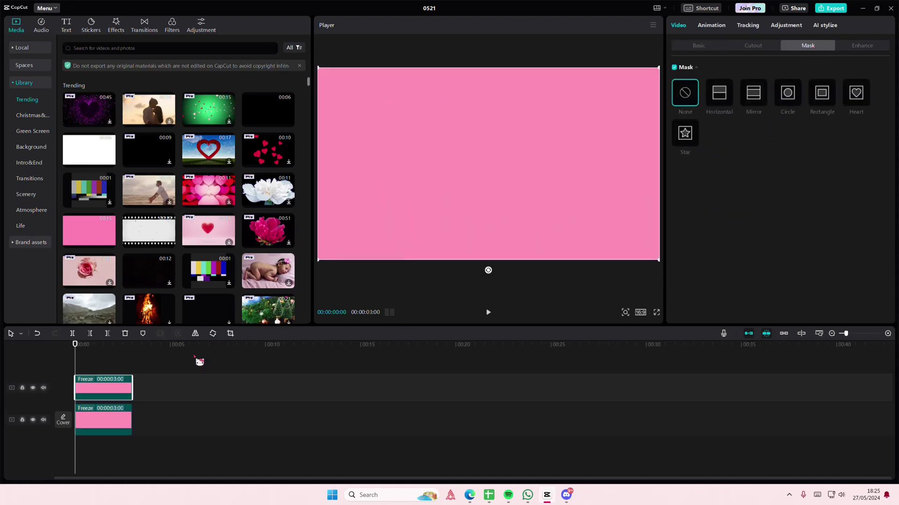
pyautogui.moveTo(124, 379); pyautogui.dragTo(214, 379)
pyautogui.click(180, 363)
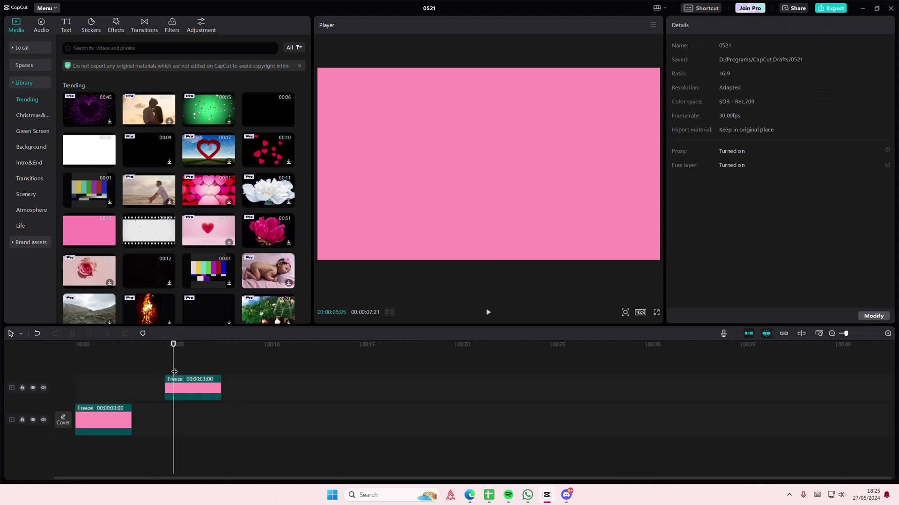
# Apply a circle mask to the copied clip, sized about 455 by 457 at X -508, Y 59, with feather 2.
pyautogui.click(187, 393)
pyautogui.click(787, 93)
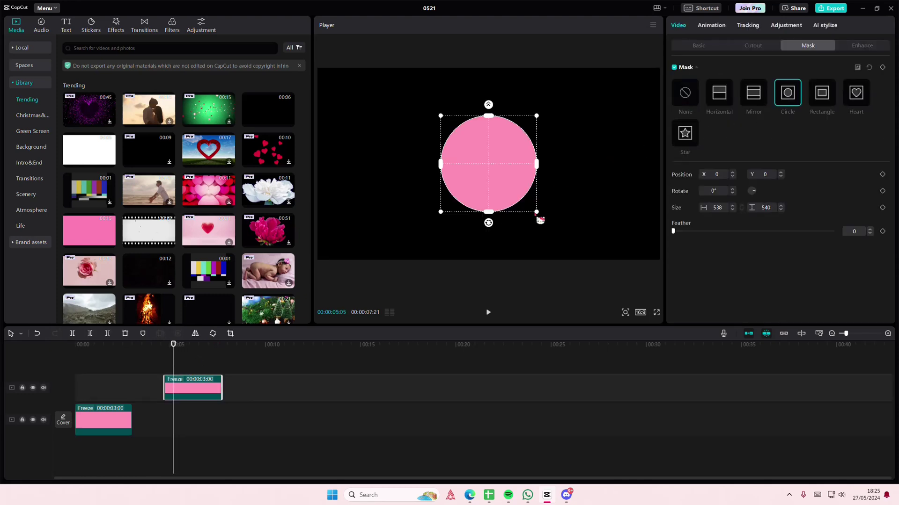
pyautogui.moveTo(535, 212); pyautogui.dragTo(419, 181)
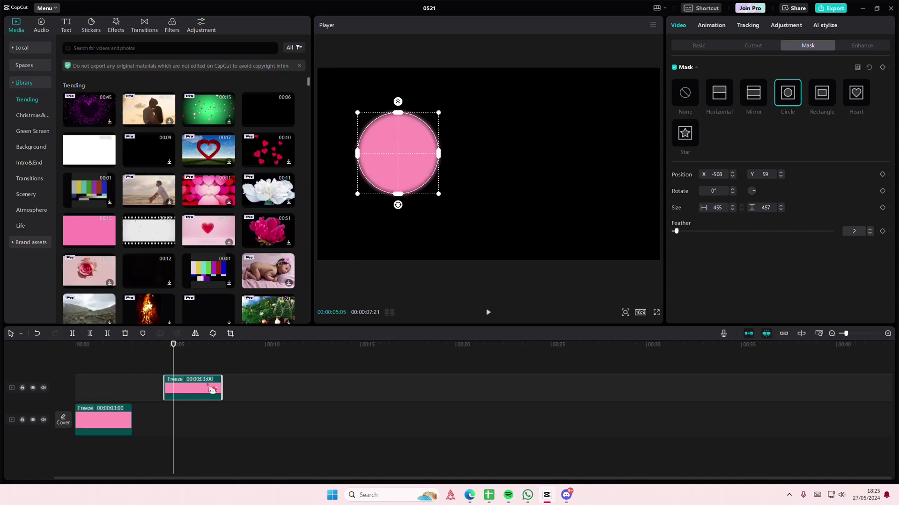
# Turn the circle clip into a compound clip and cut a crescent with an inverted circle mask at X -384, Y 122, feather 2.
pyautogui.rightClick(212, 390)
pyautogui.click(262, 323)
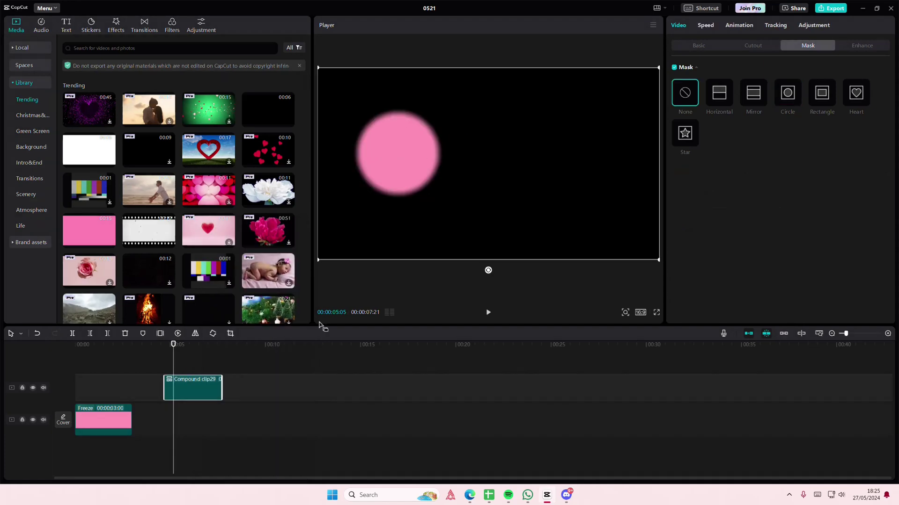
pyautogui.click(791, 102)
pyautogui.moveTo(466, 198); pyautogui.dragTo(423, 190)
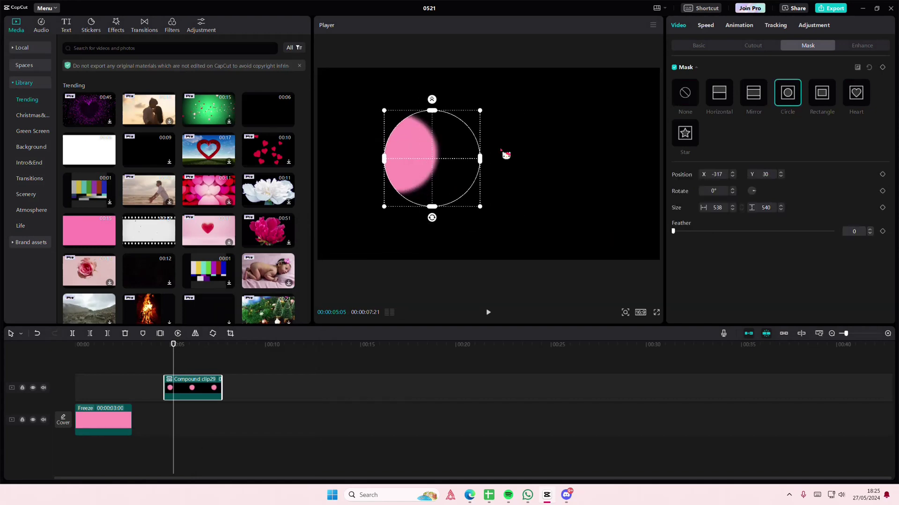
pyautogui.click(858, 68)
pyautogui.moveTo(482, 164); pyautogui.dragTo(420, 82)
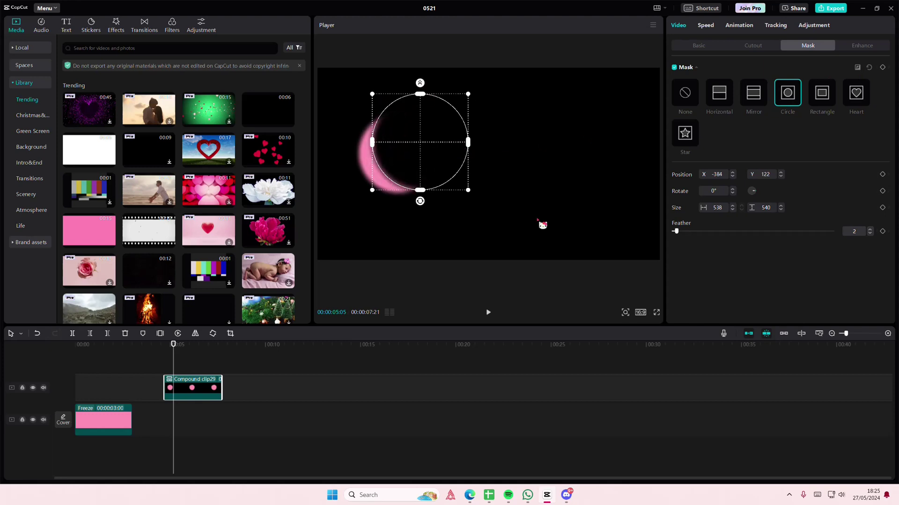
pyautogui.click(206, 368)
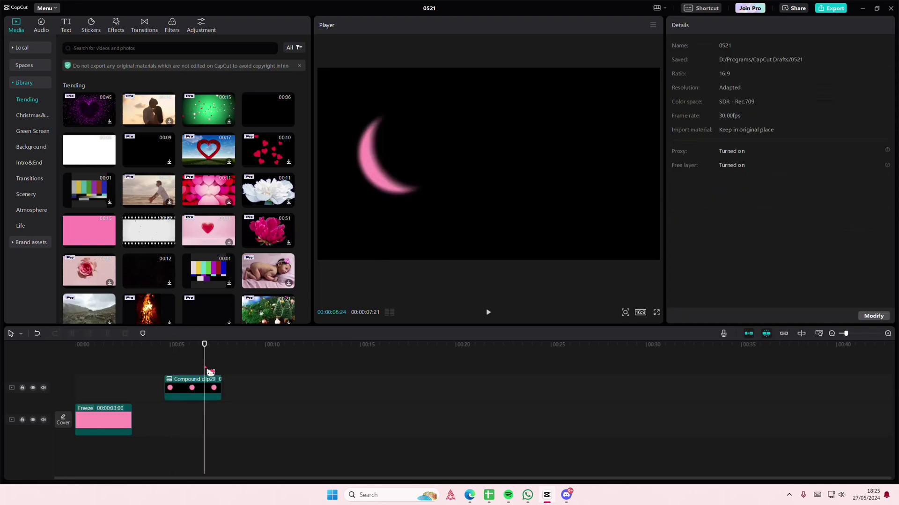
pyautogui.click(381, 195)
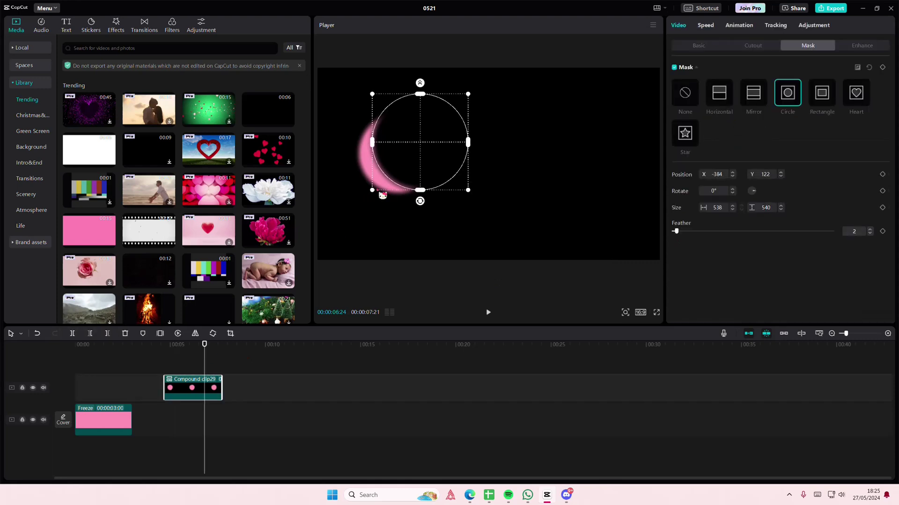
pyautogui.click(699, 45)
# Duplicate the unmasked freeze clip and place the copy after the crescent clip on the upper track, starting at about 8 seconds.
pyautogui.click(96, 421)
pyautogui.hotkey('ctrl', 'c')
pyautogui.hotkey('ctrl', 'v')
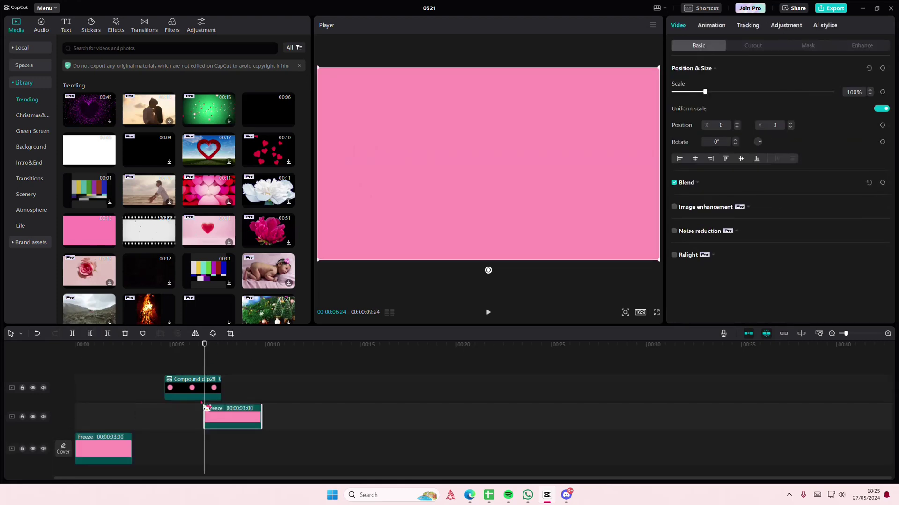
pyautogui.moveTo(234, 420); pyautogui.dragTo(252, 393)
pyautogui.click(247, 367)
pyautogui.click(261, 380)
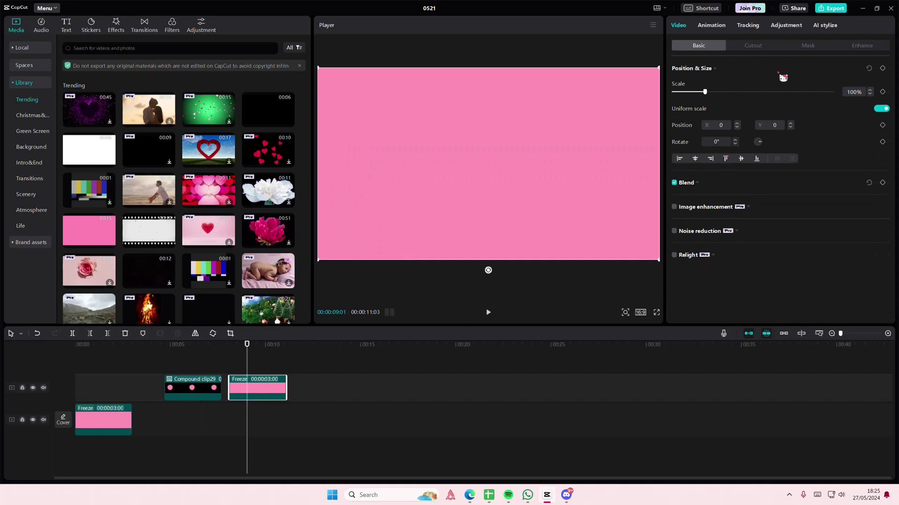
# Apply a heart mask to the new freeze copy and shrink it slightly.
pyautogui.click(826, 47)
pyautogui.click(857, 96)
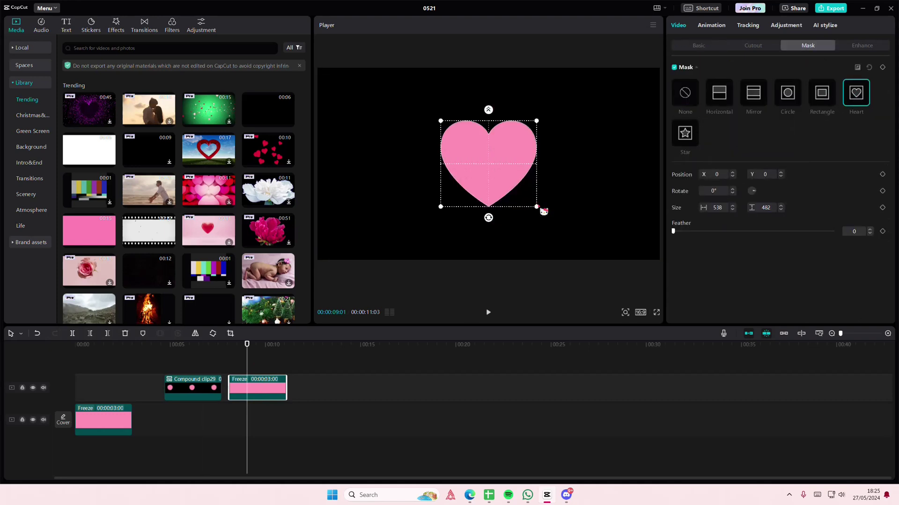
pyautogui.moveTo(533, 204); pyautogui.dragTo(530, 201)
# Place the crescent compound clip directly after the freeze clip on the main track and stack the heart clip above it.
pyautogui.moveTo(206, 390); pyautogui.dragTo(183, 417)
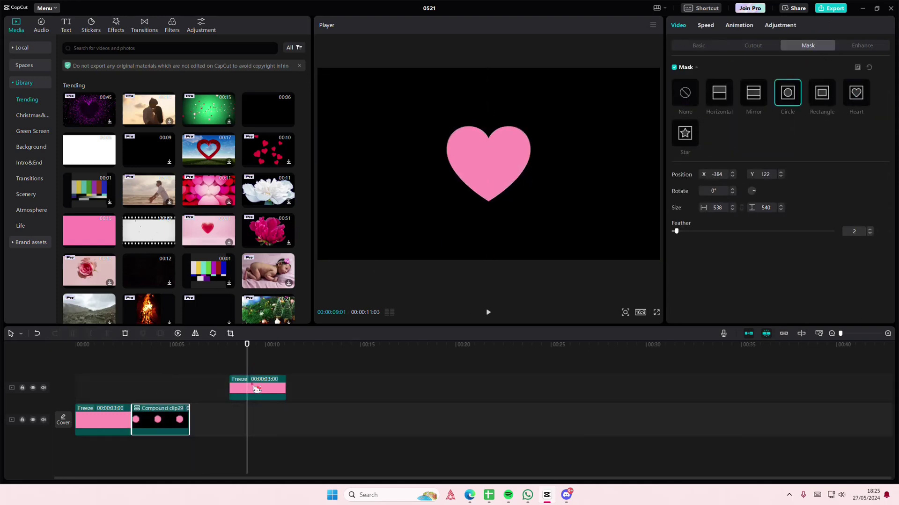
pyautogui.moveTo(247, 384); pyautogui.dragTo(154, 389)
pyautogui.click(158, 362)
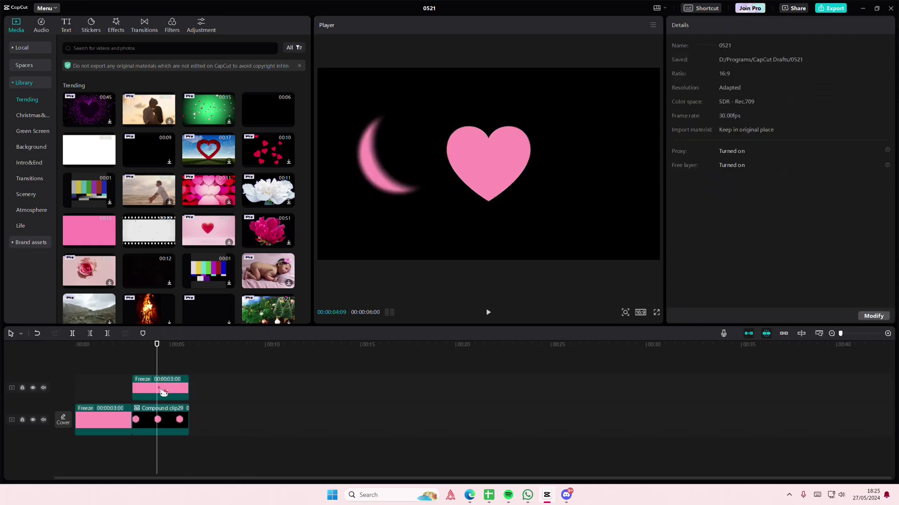
# Resize the heart mask to about 246 by 221, position it at X -260, Y 71, and set its feather to 14.
pyautogui.click(159, 388)
pyautogui.moveTo(520, 202); pyautogui.dragTo(424, 156)
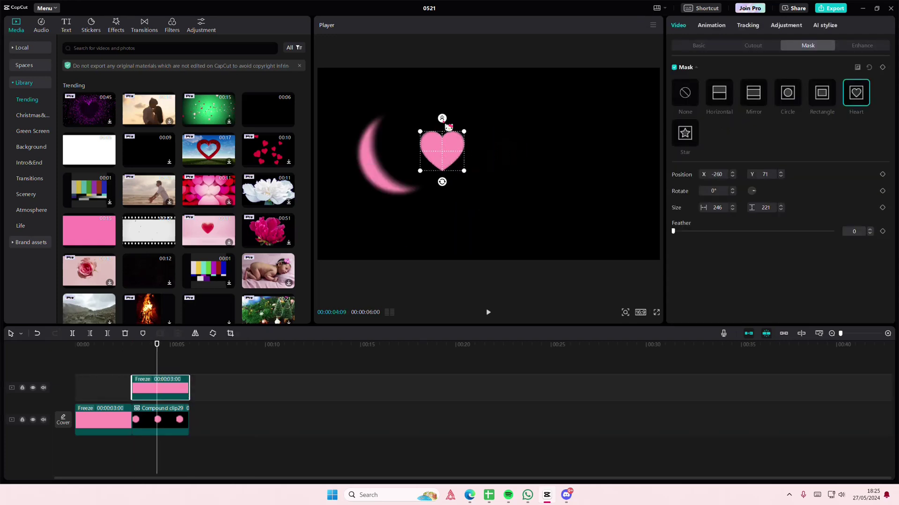
pyautogui.click(142, 359)
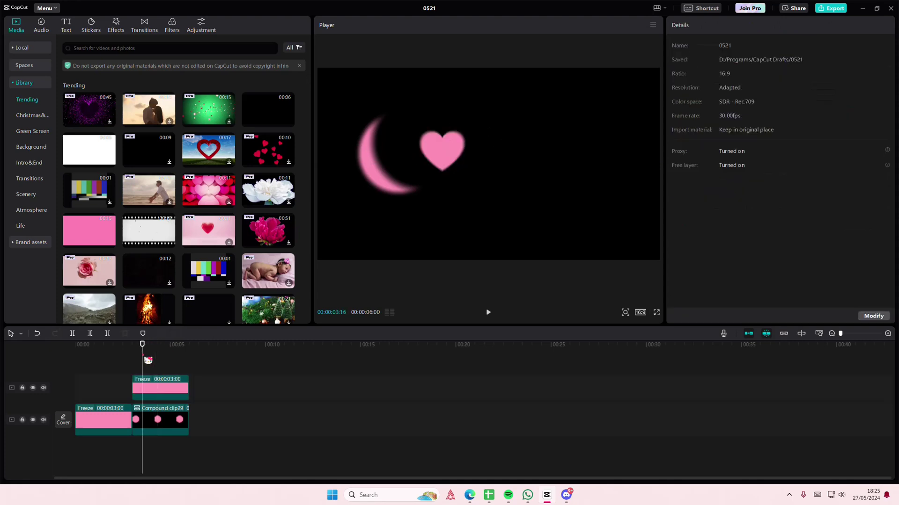
pyautogui.click(167, 386)
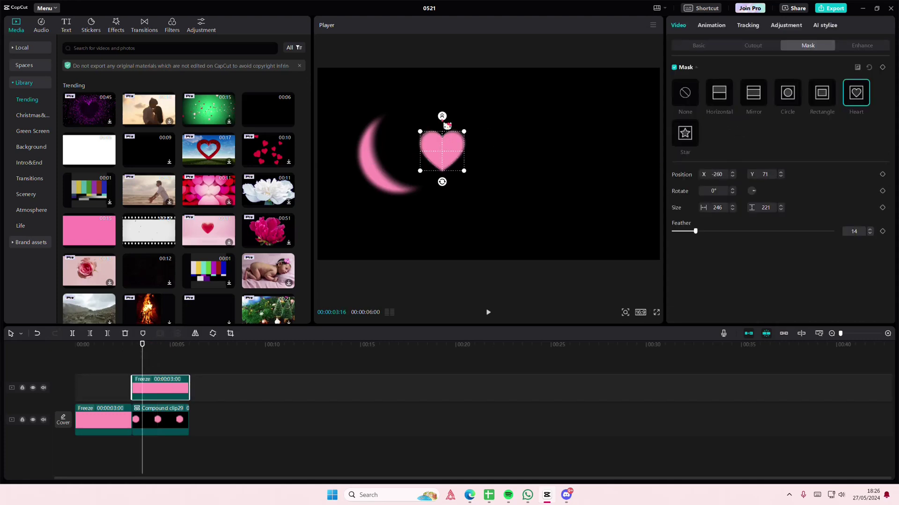
# Stack another freeze copy over the crescent clip with a star mask about 270 by 258 at X 0, Y -215, feather 34.
pyautogui.moveTo(103, 420); pyautogui.dragTo(192, 399)
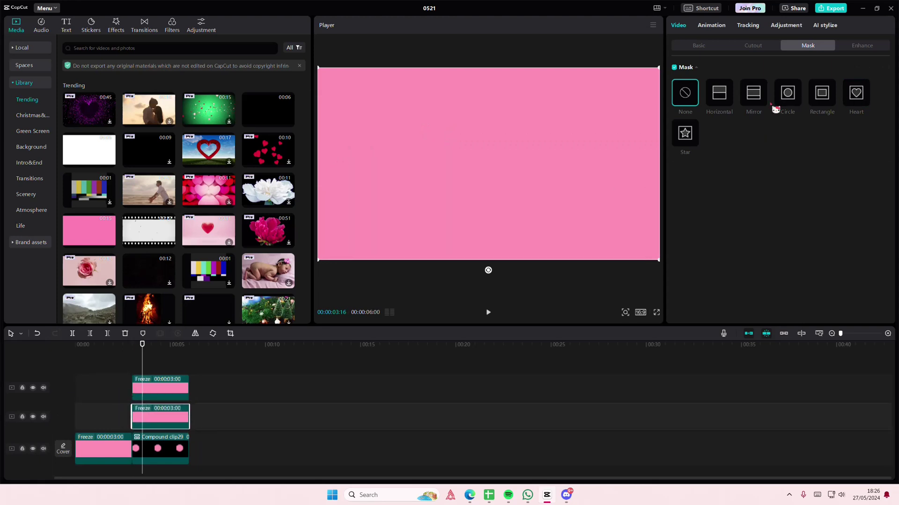
pyautogui.click(687, 135)
pyautogui.moveTo(537, 210); pyautogui.dragTo(498, 224)
pyautogui.moveTo(492, 170); pyautogui.dragTo(497, 170)
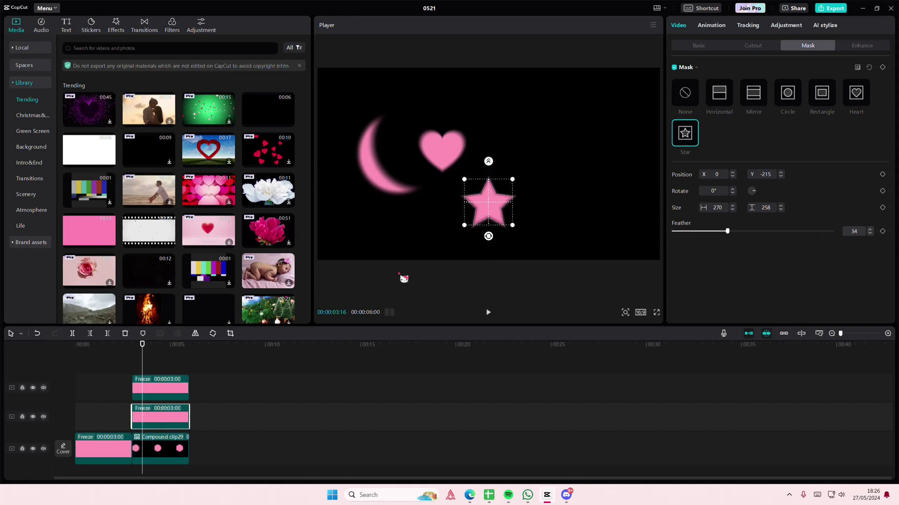
# Duplicate the unmasked freeze clip again, placing the copy at 00:00:03:00 above the crescent clip.
pyautogui.click(97, 426)
pyautogui.click(140, 372)
pyautogui.moveTo(141, 374); pyautogui.dragTo(132, 375)
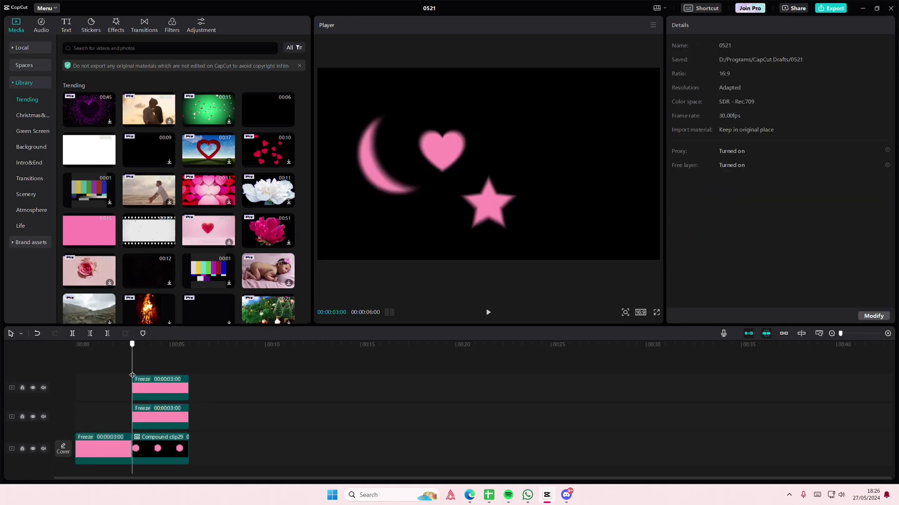
pyautogui.click(113, 441)
pyautogui.hotkey('ctrl', 'c')
pyautogui.hotkey('ctrl', 'v')
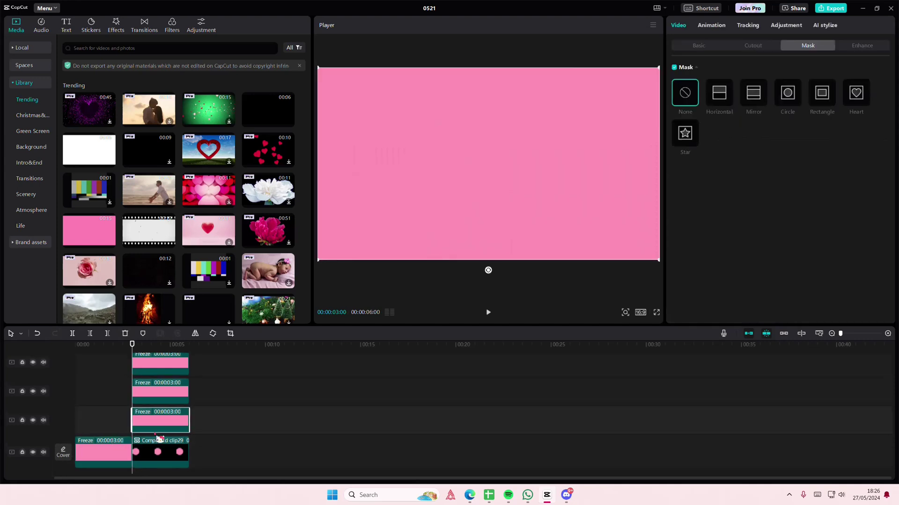
# Apply a 152 by 152 circle mask to the new copy and duplicate it to arrange five circles as flower petals beside the heart.
pyautogui.click(787, 92)
pyautogui.moveTo(538, 221); pyautogui.dragTo(599, 181)
pyautogui.hotkey('ctrl', 'c')
pyautogui.hotkey('ctrl', 'v')
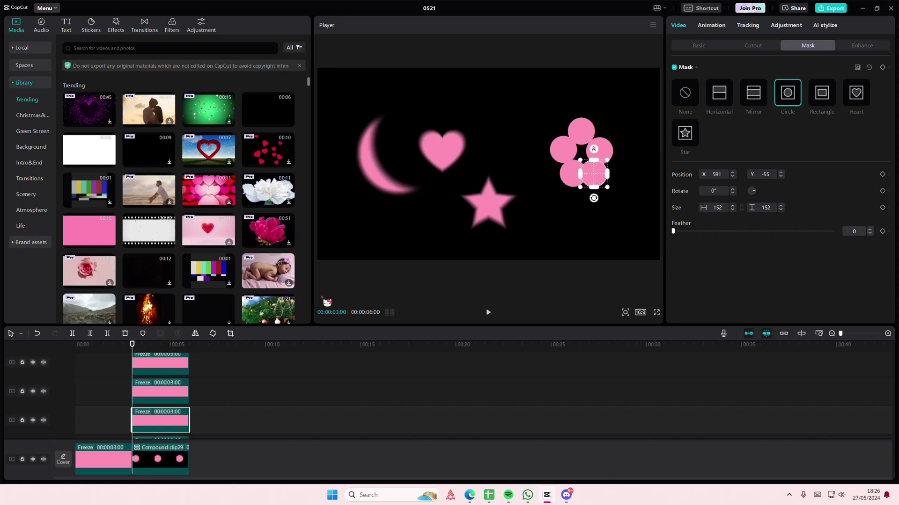
# Shift the circle mask of the flower's lower-left petal outward to about X 475, Y -53.
pyautogui.click(175, 371)
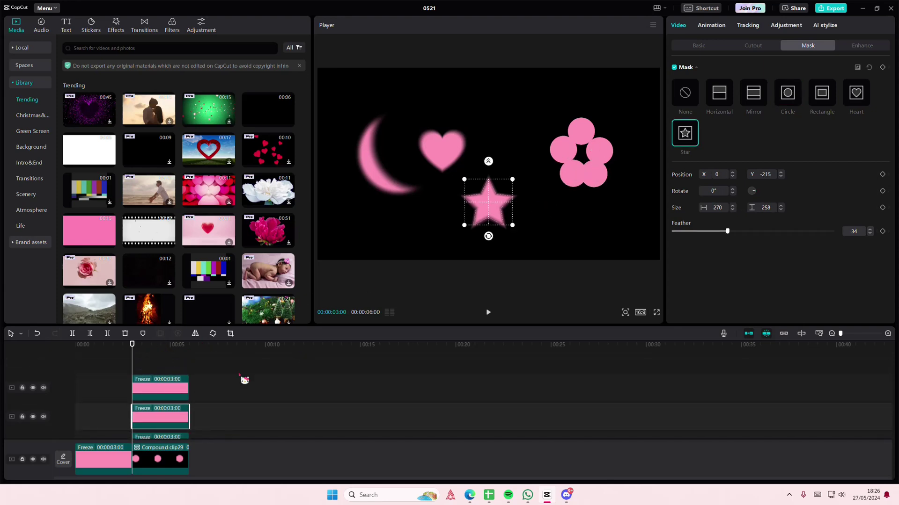
pyautogui.scroll(-1, 179, 412)
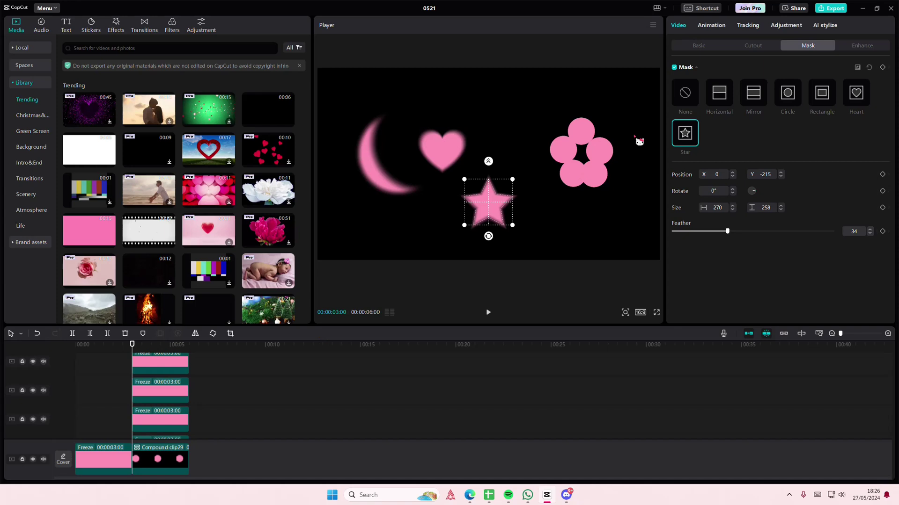
pyautogui.scroll(2, 162, 396)
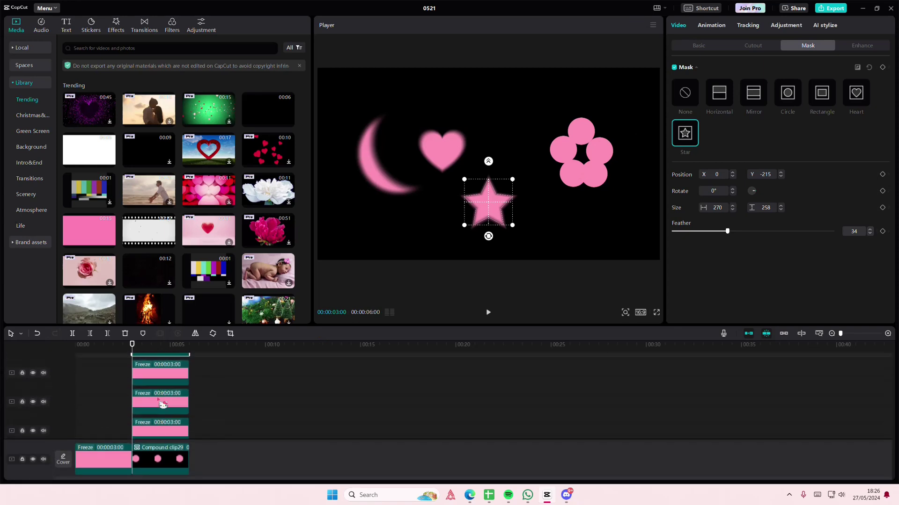
pyautogui.click(165, 400)
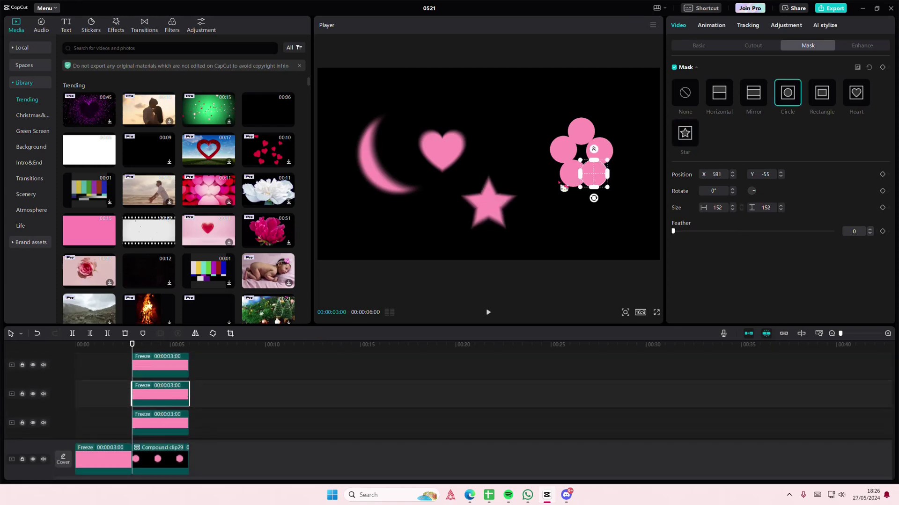
pyautogui.click(187, 421)
pyautogui.moveTo(574, 188); pyautogui.dragTo(567, 183)
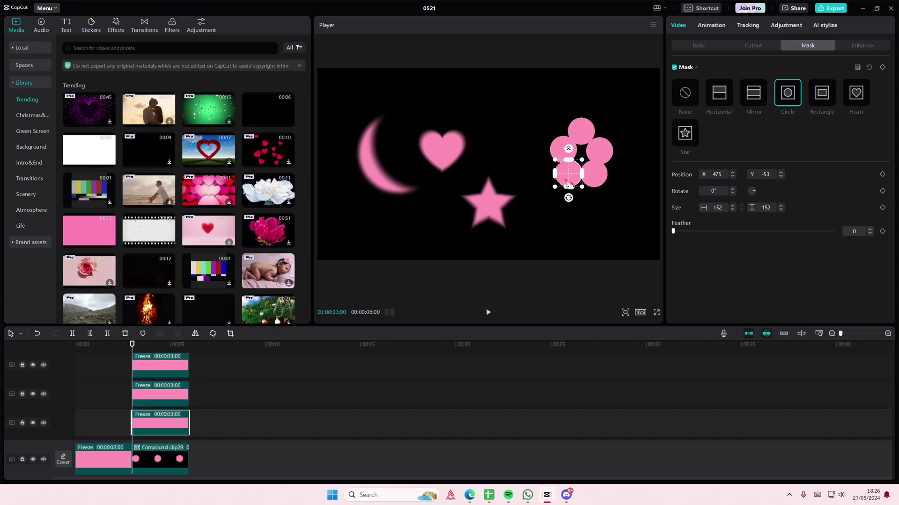
# Adjust the position of the flower's lower-right petal mask and fill the gap at the flower's centre.
pyautogui.click(178, 392)
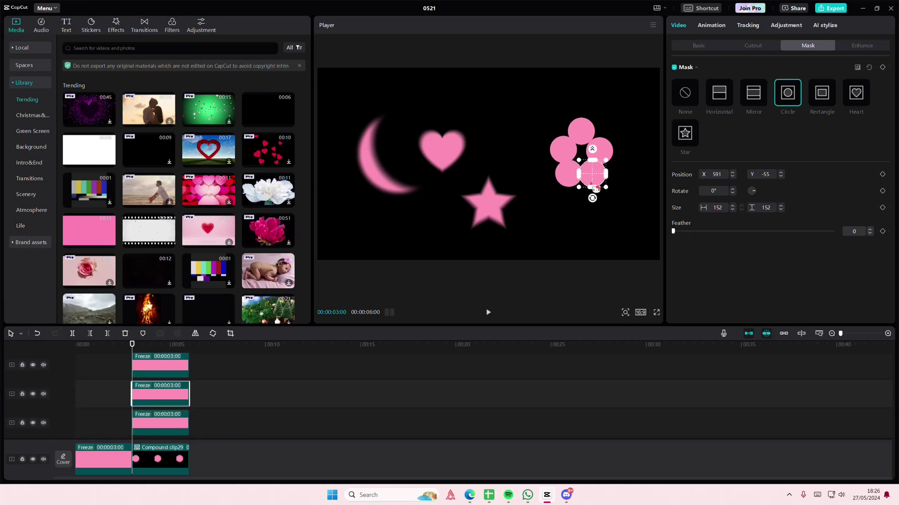
pyautogui.moveTo(591, 176)
pyautogui.mouseDown()
pyautogui.moveTo(580, 157)
pyautogui.moveTo(597, 169)
pyautogui.mouseUp()
pyautogui.click(696, 46)
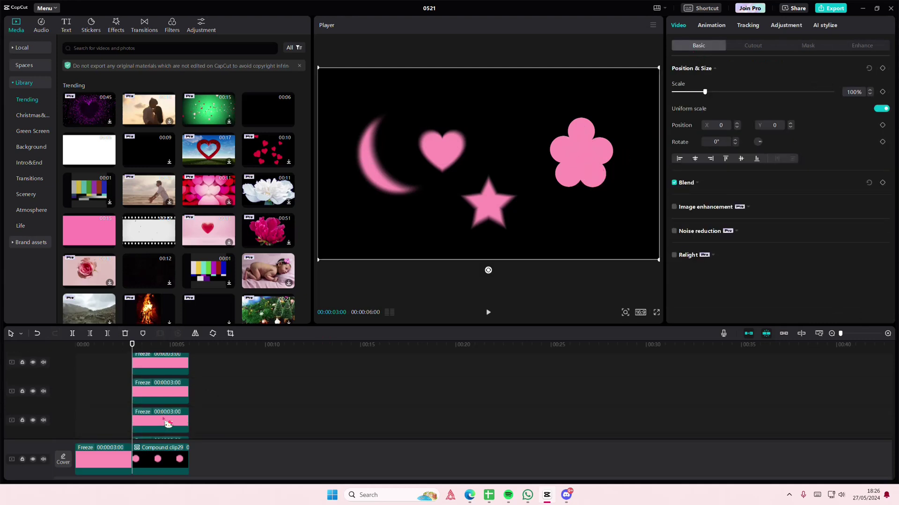
# Look through the stacked freeze clips in the timeline to identify which layer holds each shape.
pyautogui.scroll(-1, 171, 400)
pyautogui.click(170, 425)
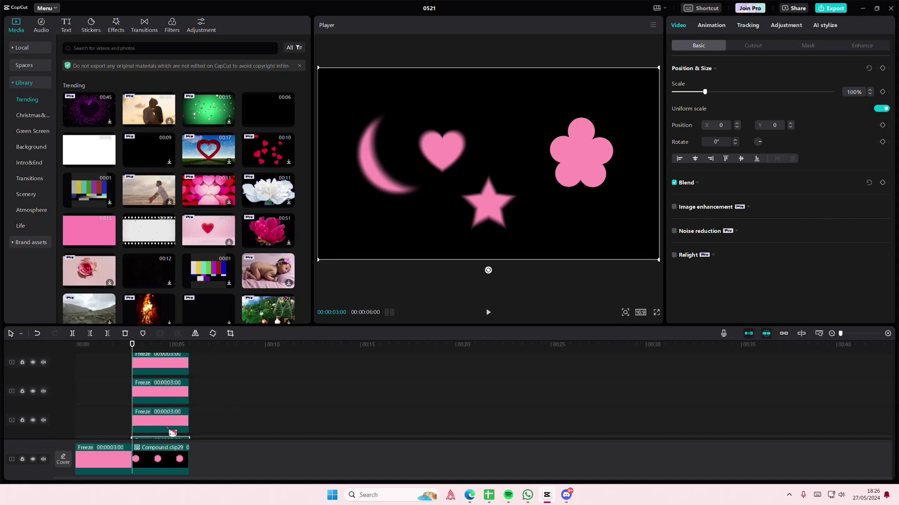
pyautogui.scroll(2, 170, 426)
pyautogui.scroll(-3, 189, 418)
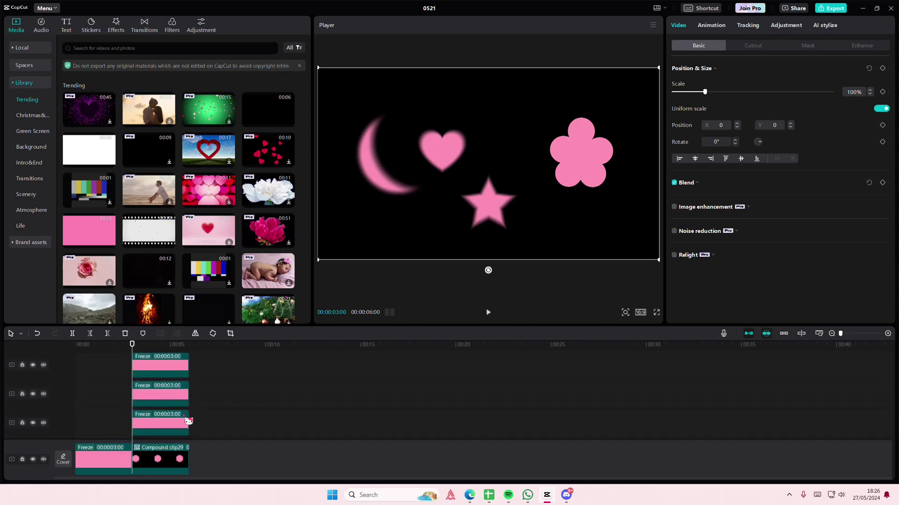
pyautogui.click(165, 429)
pyautogui.scroll(-4, 169, 427)
pyautogui.click(173, 411)
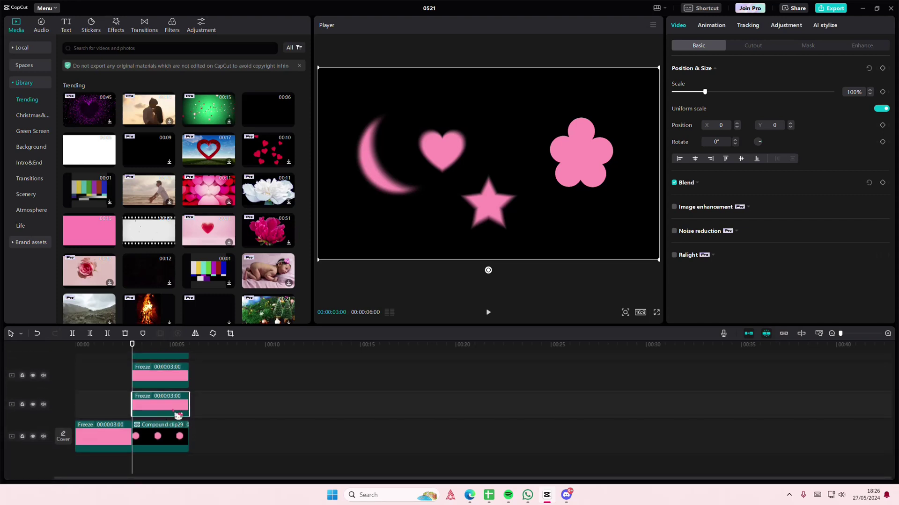
pyautogui.scroll(4, 172, 411)
pyautogui.scroll(-2, 149, 394)
pyautogui.scroll(2, 152, 399)
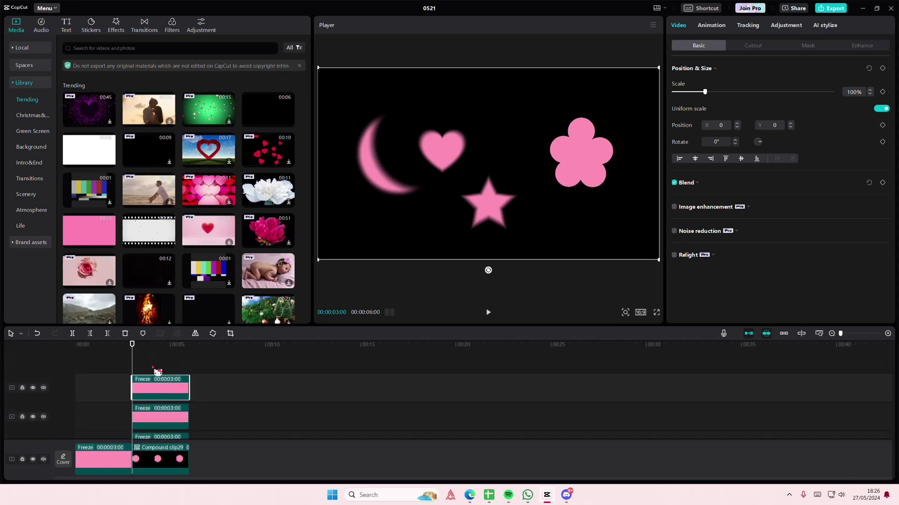
pyautogui.click(152, 369)
pyautogui.click(163, 415)
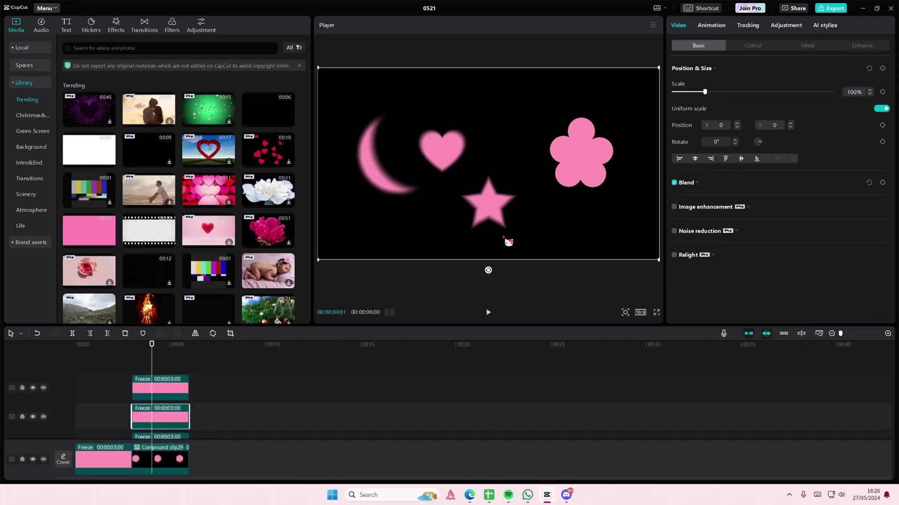
# Test-shift the stacked freeze clips one at a time, undoing each move, to find the flower's top petal layer.
pyautogui.click(183, 392)
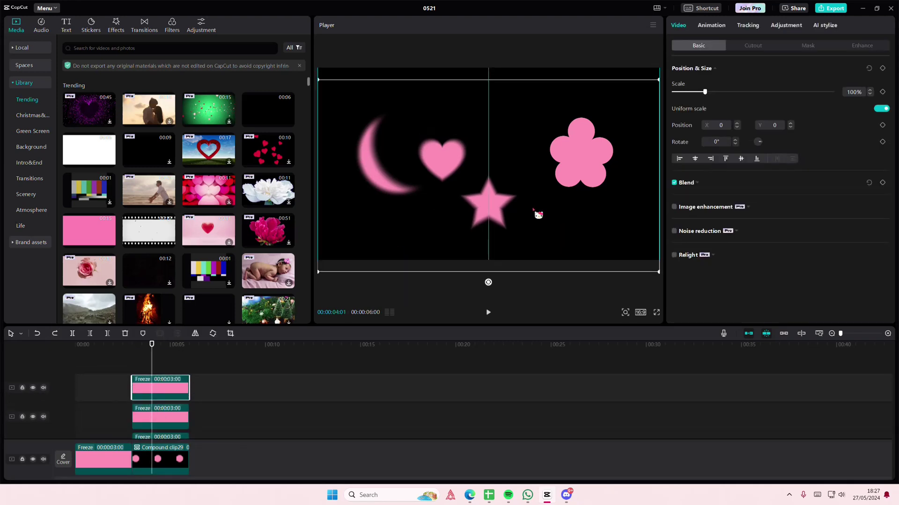
pyautogui.scroll(1, 170, 406)
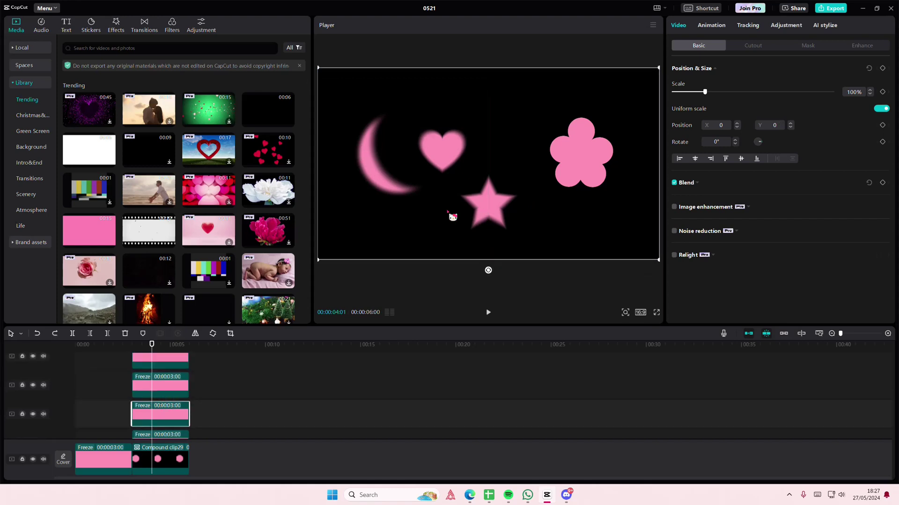
pyautogui.moveTo(438, 230); pyautogui.dragTo(444, 216)
pyautogui.scroll(1, 186, 392)
pyautogui.click(182, 396)
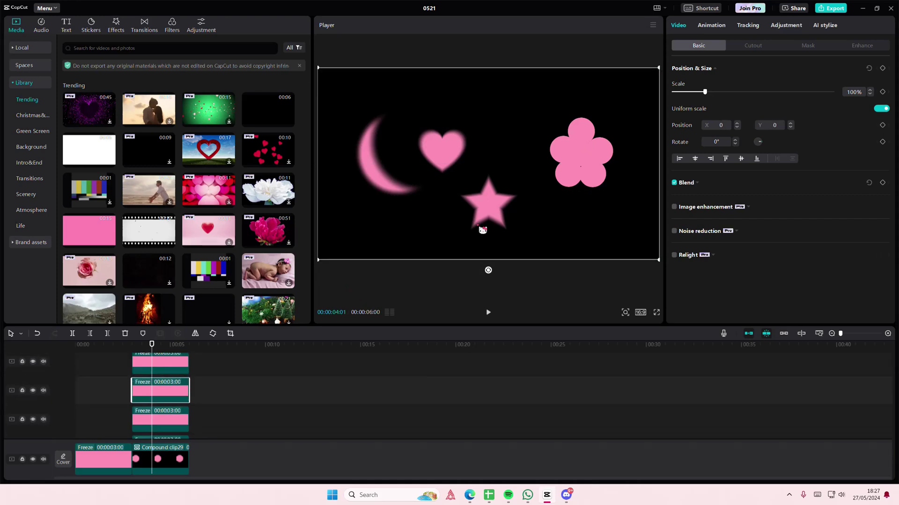
pyautogui.moveTo(591, 185)
pyautogui.mouseDown()
pyautogui.moveTo(583, 200)
pyautogui.moveTo(590, 188)
pyautogui.mouseUp()
pyautogui.hotkey('ctrl', 'z')
pyautogui.scroll(1, 232, 384)
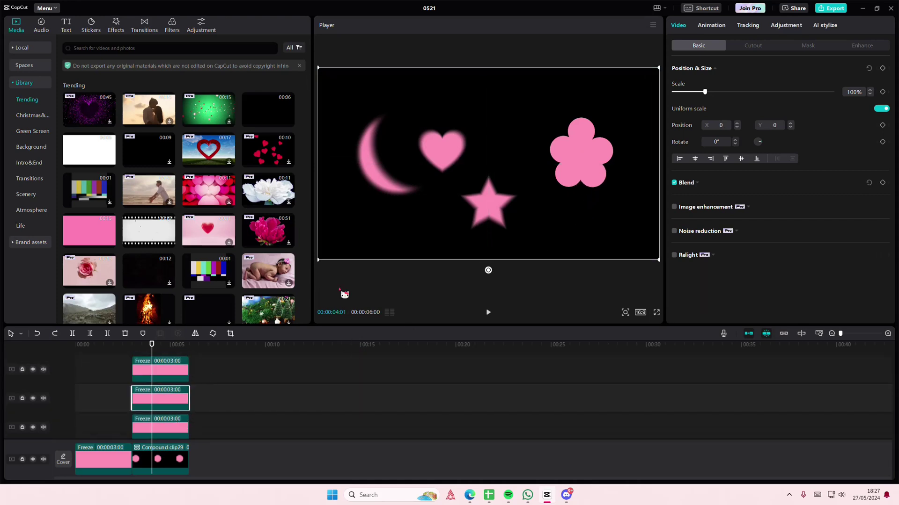
pyautogui.moveTo(538, 223); pyautogui.dragTo(586, 238)
pyautogui.scroll(-1, 206, 402)
pyautogui.click(180, 412)
pyautogui.hotkey('ctrl', 'z')
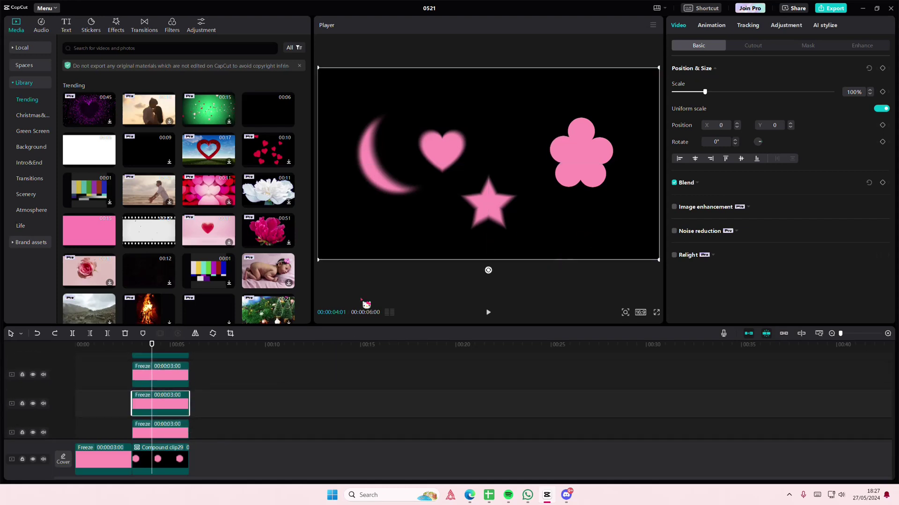
# Move the clip holding the flower's top petal slightly down to Y -47, keeping X at 0.
pyautogui.scroll(-1, 172, 411)
pyautogui.click(167, 413)
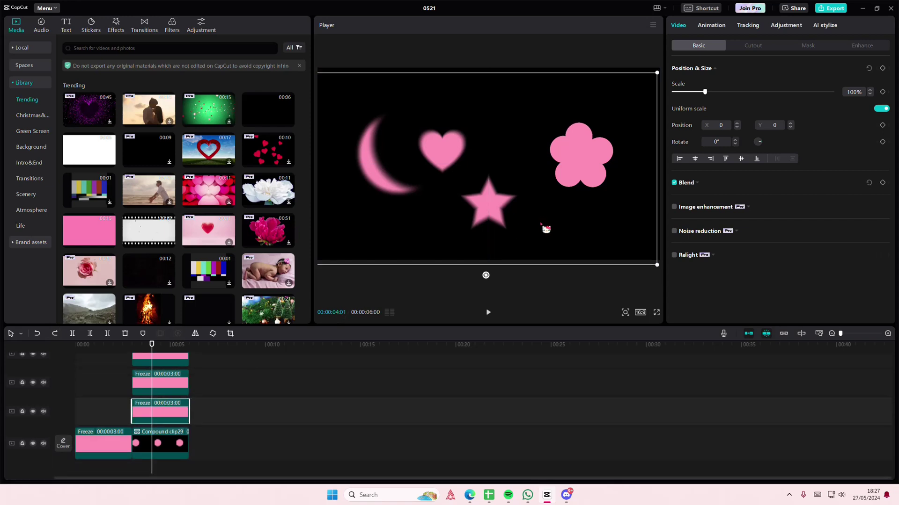
pyautogui.moveTo(541, 225); pyautogui.dragTo(533, 235)
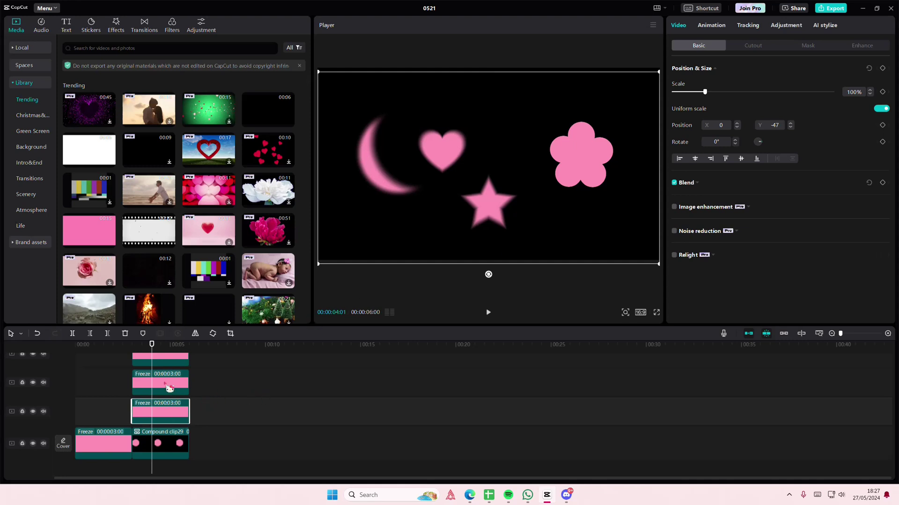
pyautogui.keyDown('ctrl'); pyautogui.click(165, 384); pyautogui.keyUp('ctrl')
pyautogui.keyDown('ctrl'); pyautogui.click(163, 362); pyautogui.keyUp('ctrl')
pyautogui.scroll(2, 163, 386)
pyautogui.scroll(1, 164, 381)
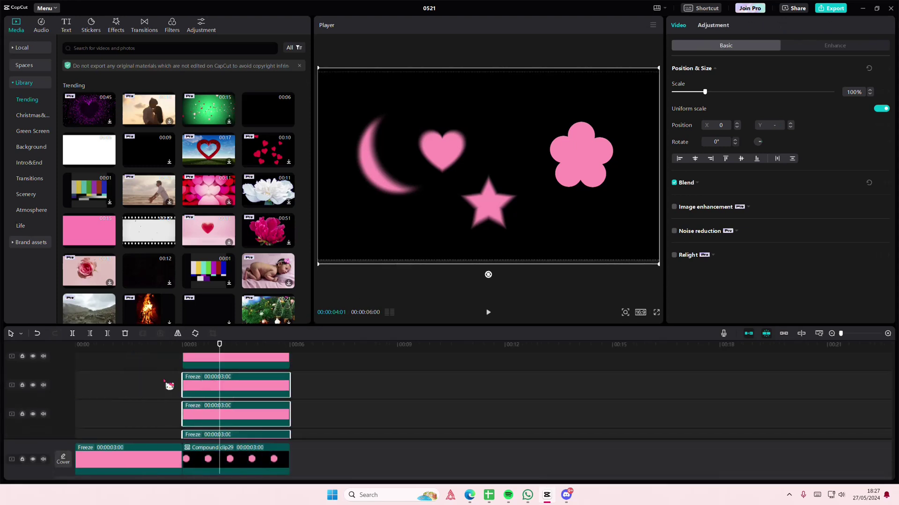
pyautogui.scroll(1, 187, 393)
pyautogui.scroll(-1, 205, 394)
pyautogui.keyDown('ctrl'); pyautogui.click(210, 394); pyautogui.keyUp('ctrl')
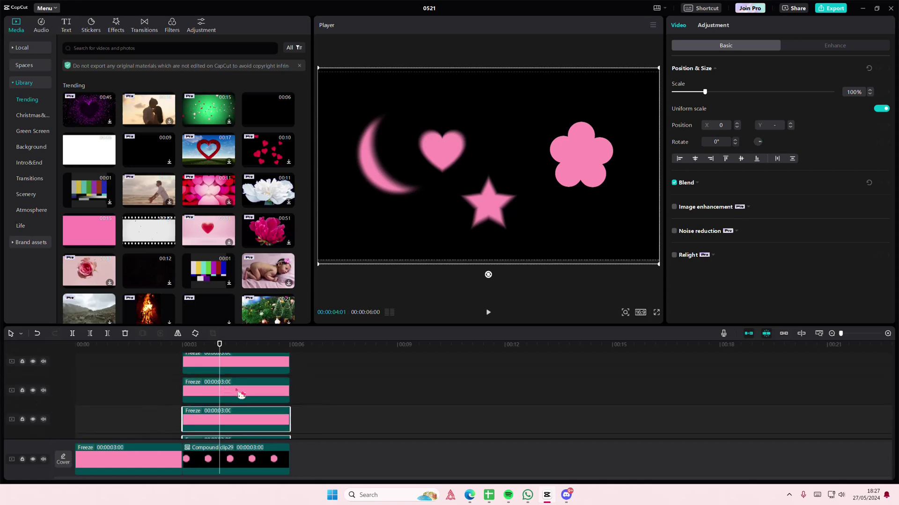
pyautogui.moveTo(241, 394); pyautogui.dragTo(393, 397)
pyautogui.hotkey('ctrl', 'z')
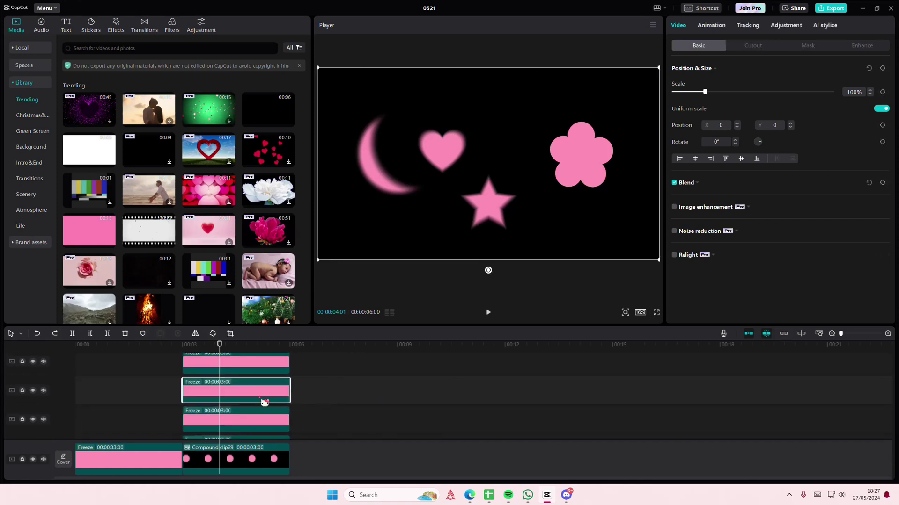
pyautogui.scroll(-2, 241, 403)
pyautogui.click(240, 419)
pyautogui.scroll(1, 240, 418)
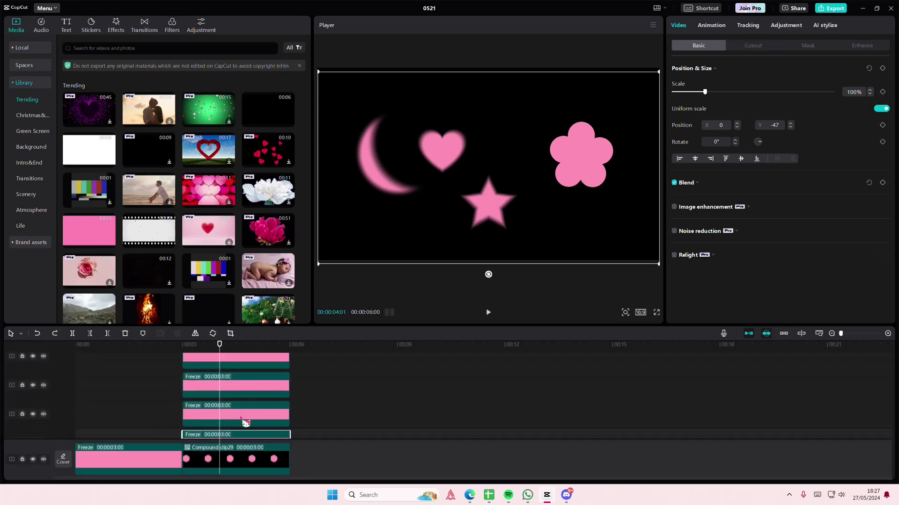
pyautogui.moveTo(246, 423); pyautogui.dragTo(246, 422)
# Select the flower's petal clips together and combine them into one compound clip.
pyautogui.click(239, 394)
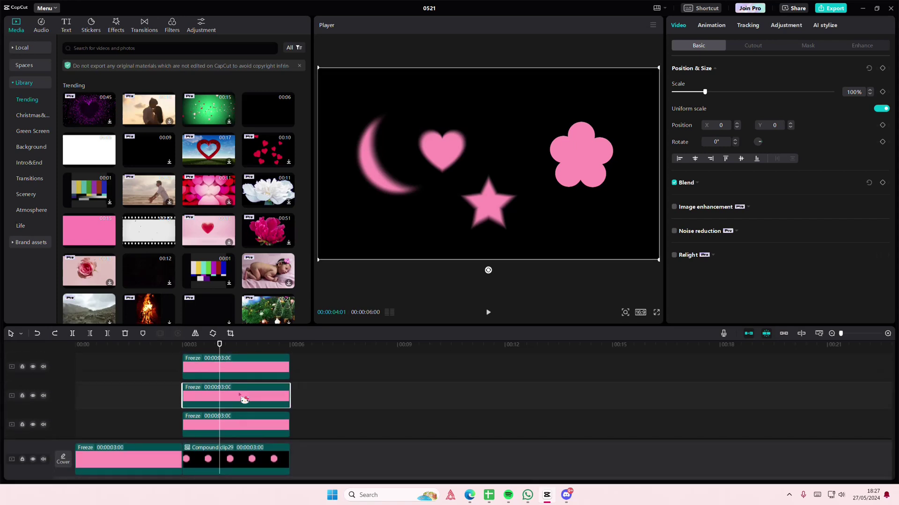
pyautogui.scroll(-1, 239, 395)
pyautogui.keyDown('ctrl'); pyautogui.click(240, 403); pyautogui.keyUp('ctrl')
pyautogui.keyDown('ctrl'); pyautogui.click(238, 430); pyautogui.keyUp('ctrl')
pyautogui.scroll(1, 243, 433)
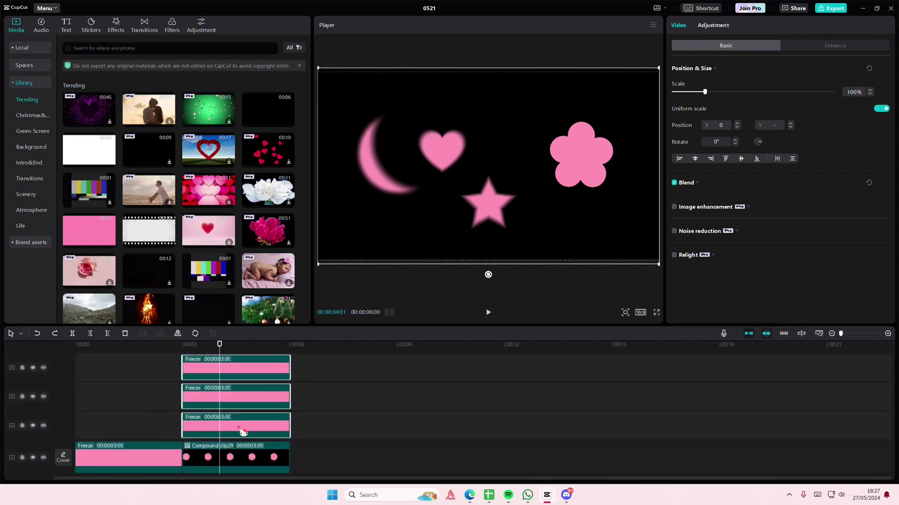
pyautogui.scroll(1, 244, 400)
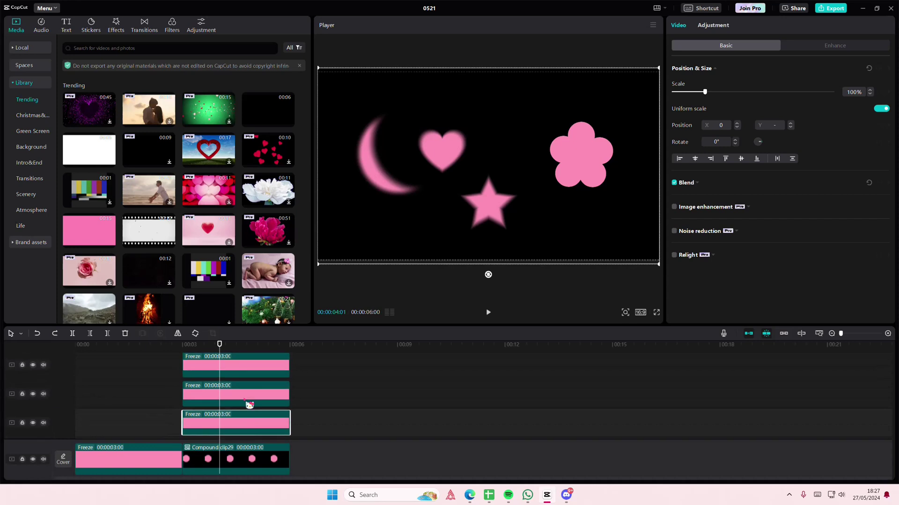
pyautogui.scroll(1, 243, 400)
pyautogui.keyDown('ctrl'); pyautogui.click(241, 377); pyautogui.keyUp('ctrl')
pyautogui.rightClick(246, 382)
pyautogui.click(262, 329)
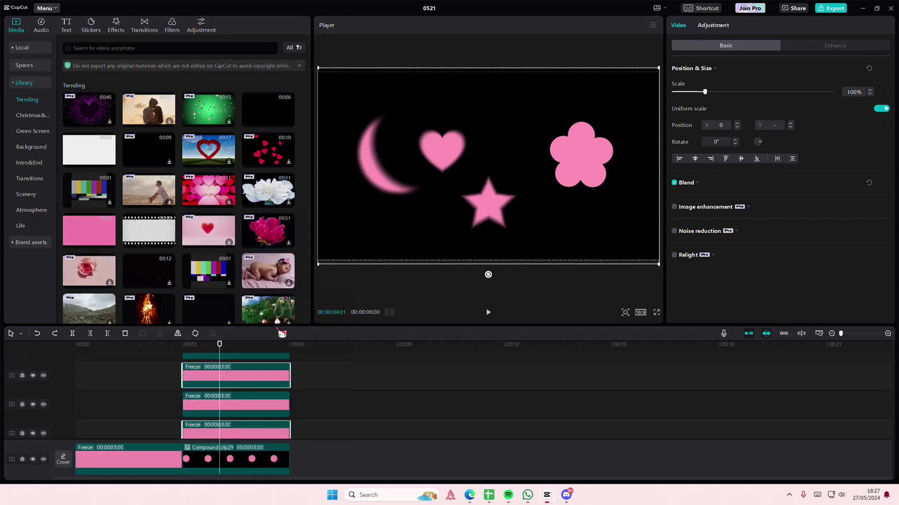
pyautogui.hotkey('ctrl', 'z')
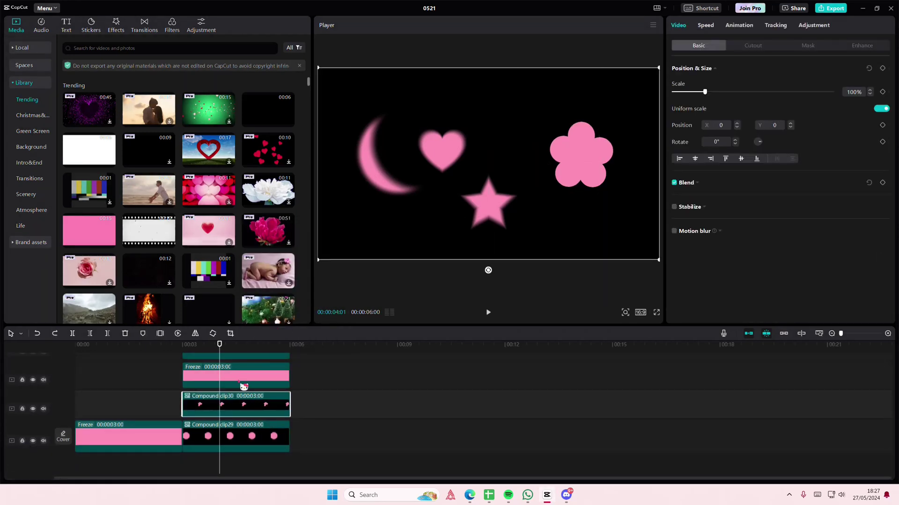
pyautogui.hotkey('ctrl', 'z')
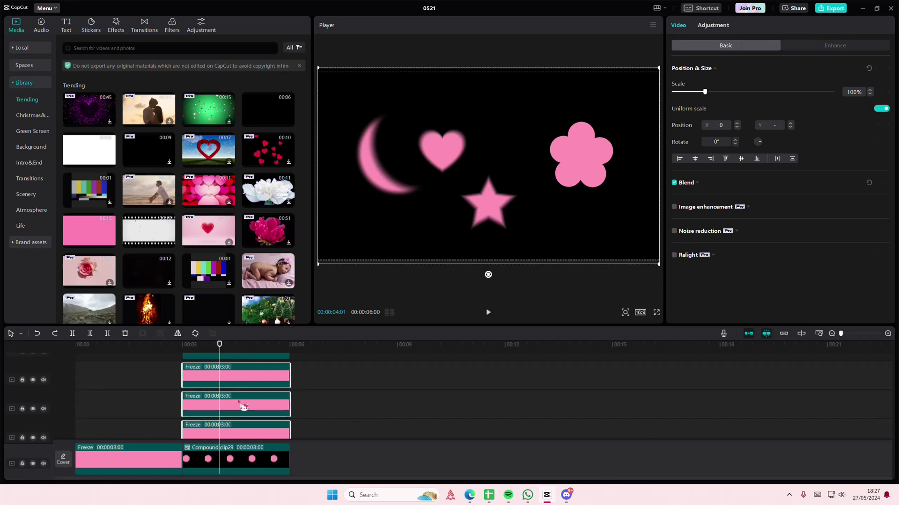
pyautogui.rightClick(242, 424)
pyautogui.click(287, 340)
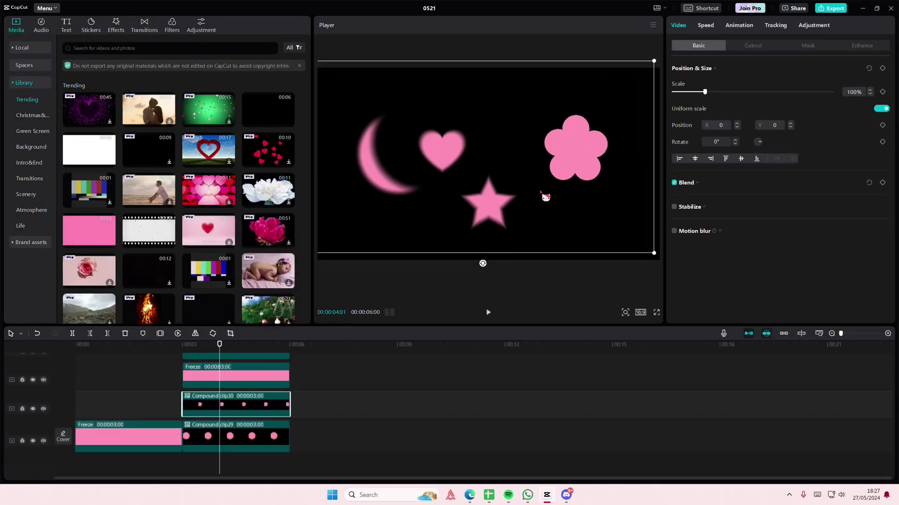
# Add an inverted circle mask of about 171 by 172 to the flower compound clip to cut a round hole at its centre.
pyautogui.click(807, 46)
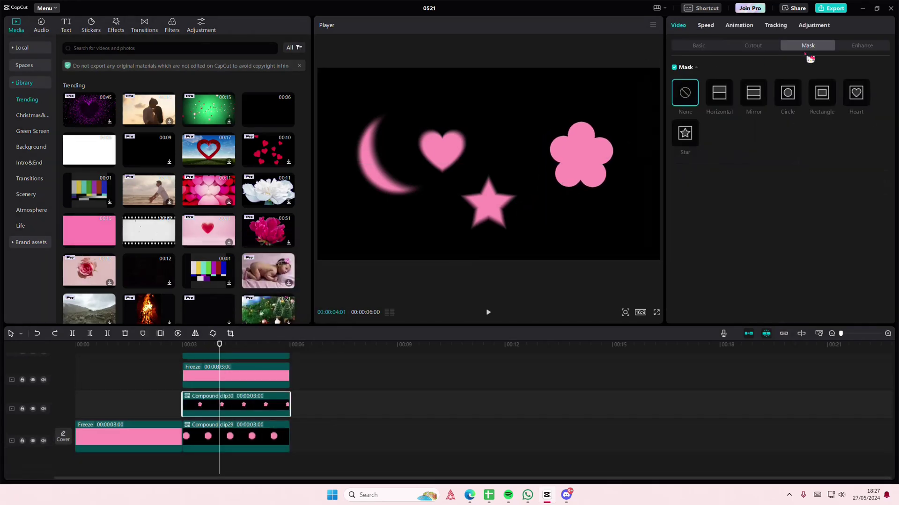
pyautogui.click(788, 95)
pyautogui.moveTo(516, 145); pyautogui.dragTo(658, 152)
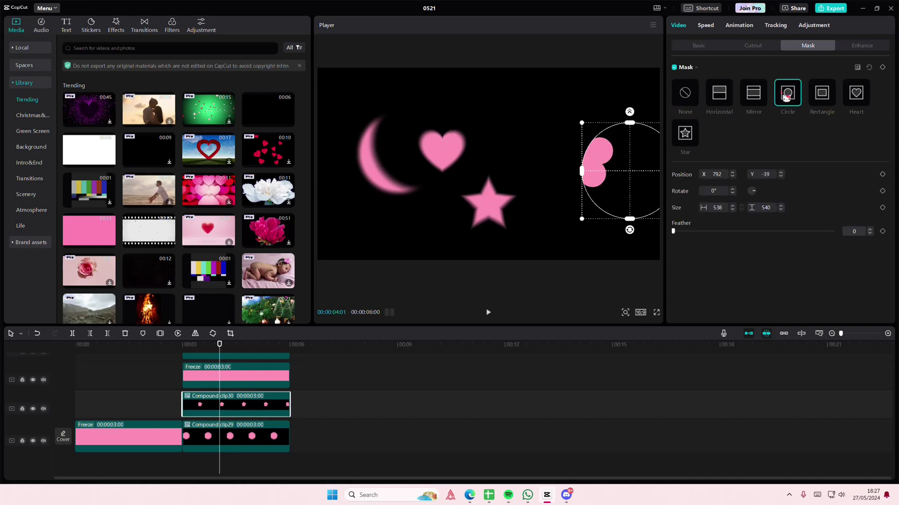
pyautogui.click(856, 68)
pyautogui.moveTo(593, 174); pyautogui.dragTo(555, 171)
pyautogui.moveTo(640, 215); pyautogui.dragTo(590, 172)
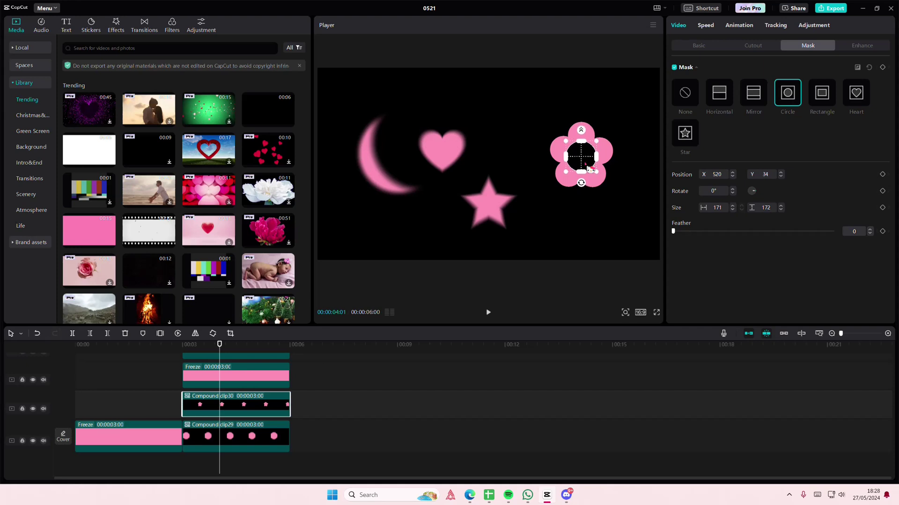
# Reposition the whole flower compound clip closer to the heart, slightly higher above the star.
pyautogui.click(699, 45)
pyautogui.moveTo(611, 144); pyautogui.dragTo(572, 137)
pyautogui.click(814, 49)
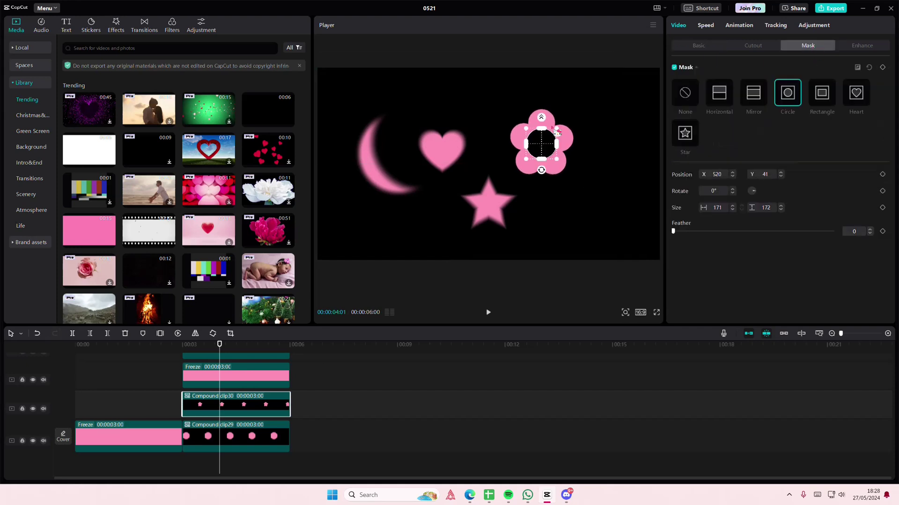
# Deselect the clips and scrub the playhead over the stacked clips to review the four shapes.
pyautogui.scroll(1, 227, 377)
pyautogui.scroll(1, 227, 378)
pyautogui.click(246, 363)
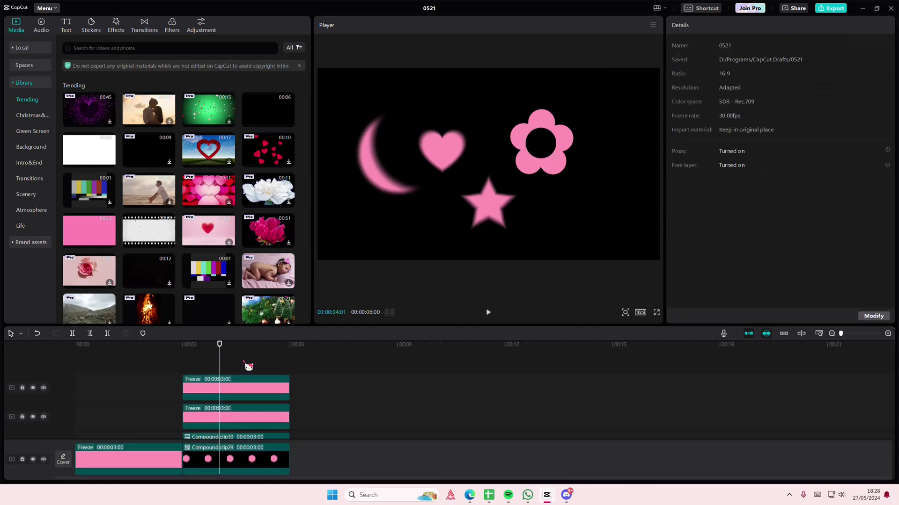
pyautogui.click(243, 364)
pyautogui.click(276, 363)
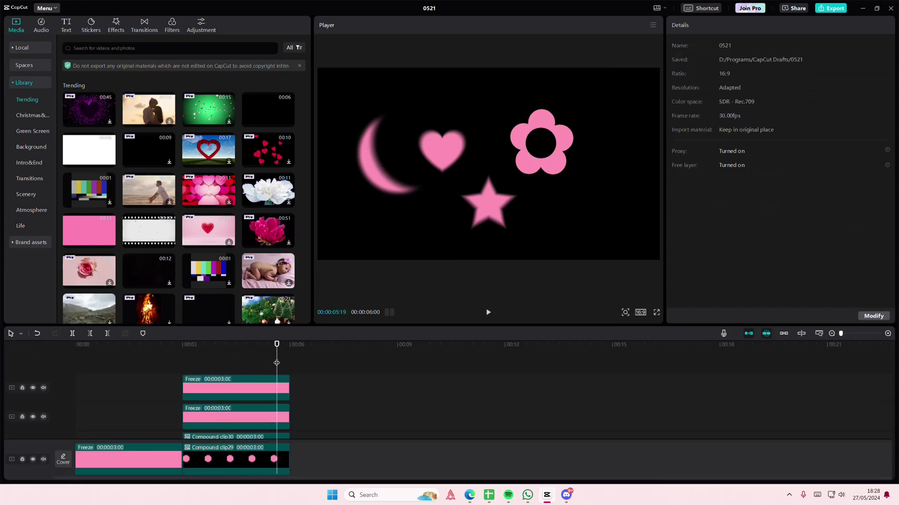
pyautogui.moveTo(277, 363); pyautogui.dragTo(207, 374)
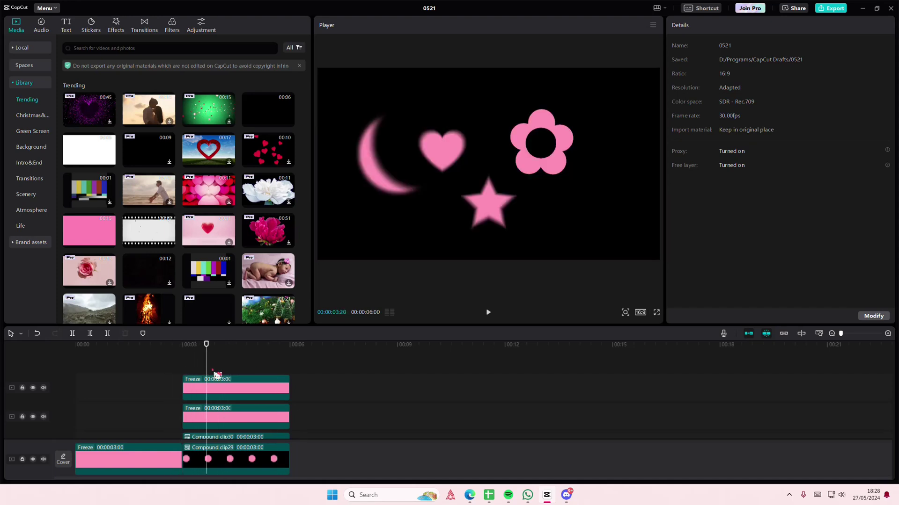